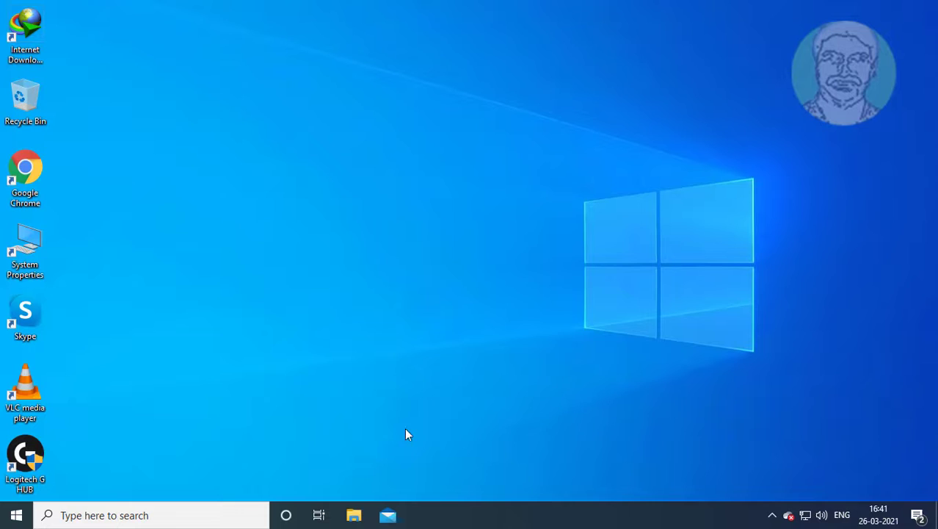
- Open Task Manager from the taskbar menu, restart the Windows Explorer process, then close Task Manager
right_click(583, 520)
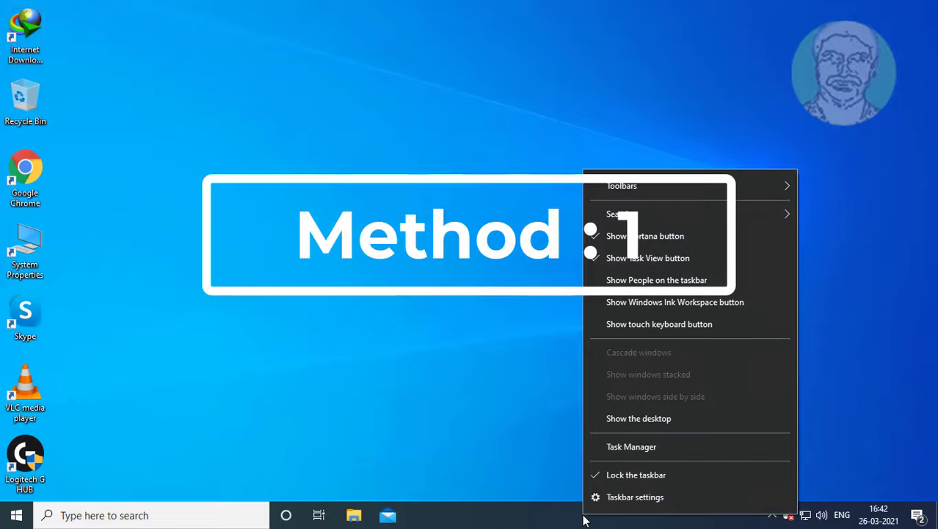
left_click(629, 449)
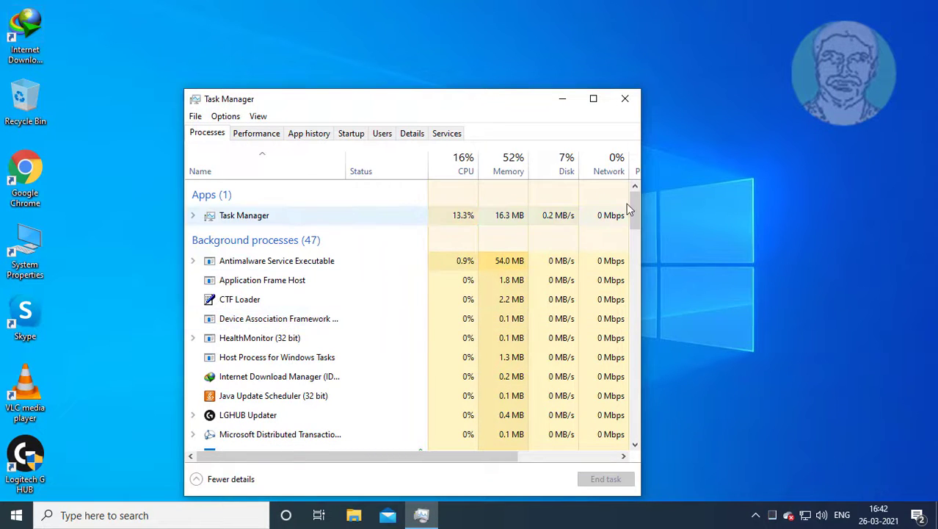
left_click_drag(636, 210, 634, 420)
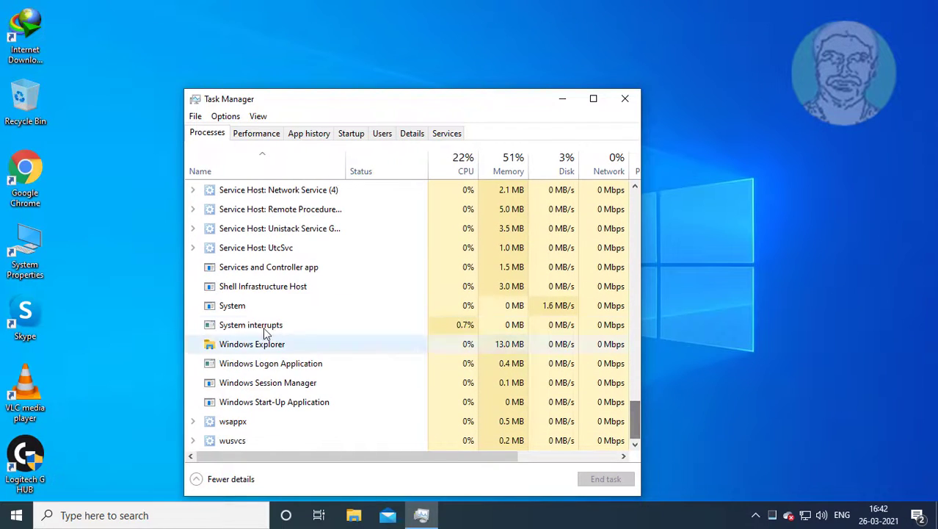
left_click(256, 353)
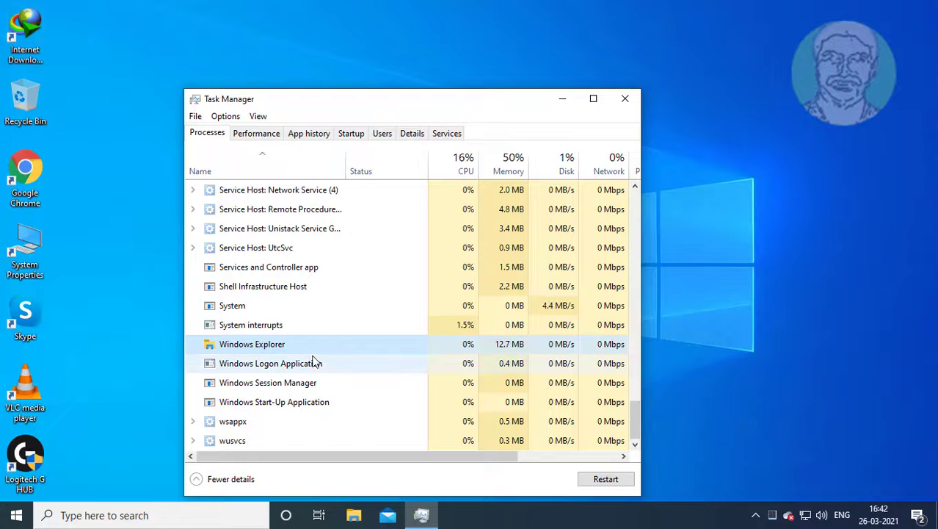
left_click(607, 483)
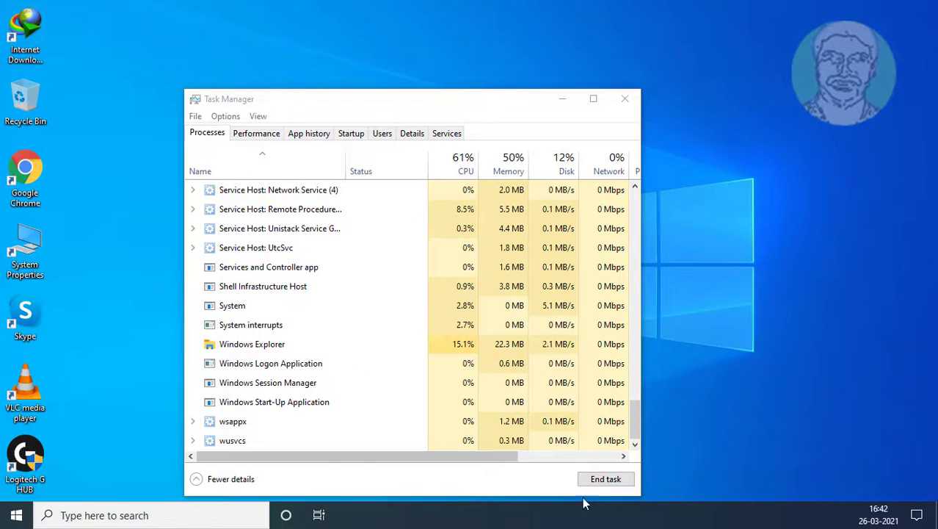
left_click(625, 98)
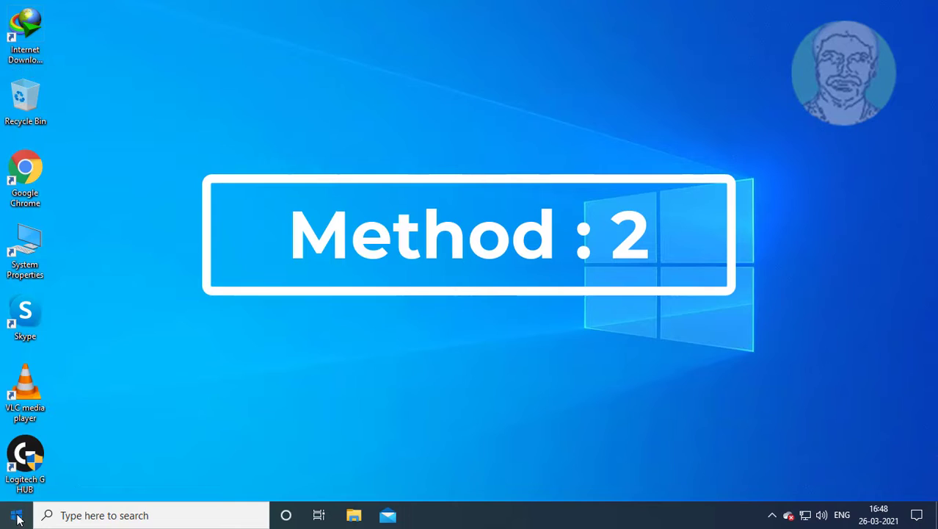
- Go to Settings > Personalization > Taskbar and scroll to the Notification area section
left_click(17, 518)
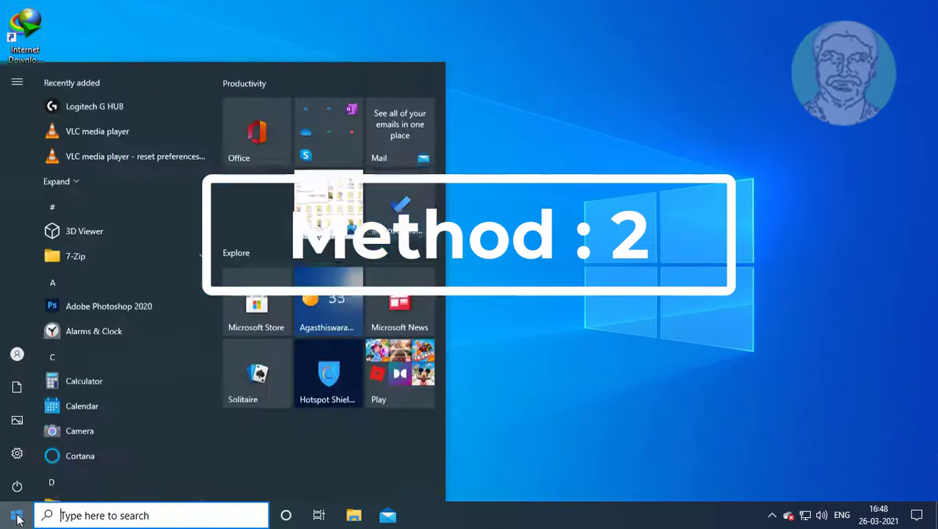
left_click(12, 452)
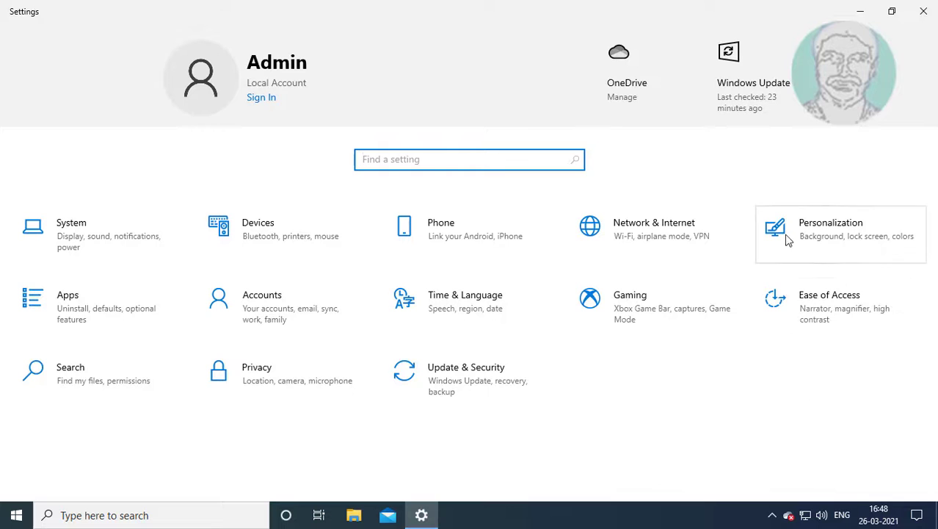
left_click(851, 224)
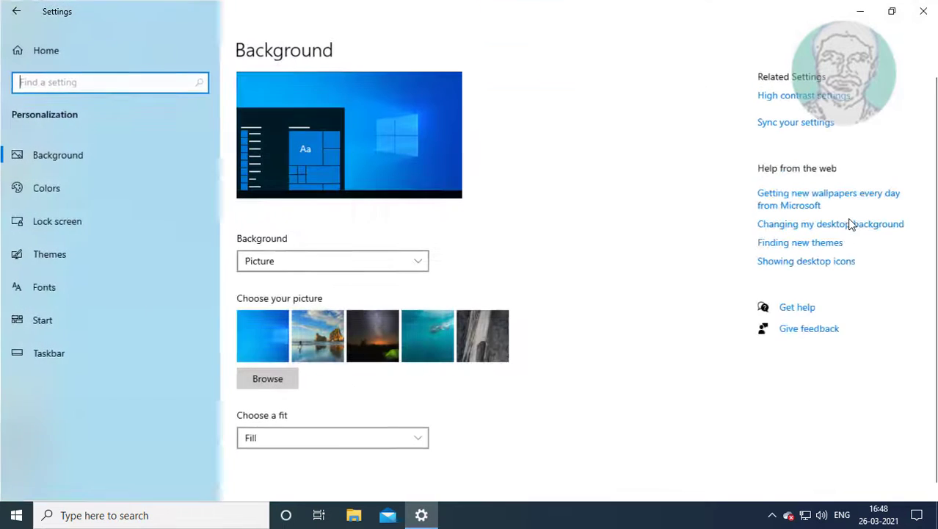
left_click(53, 347)
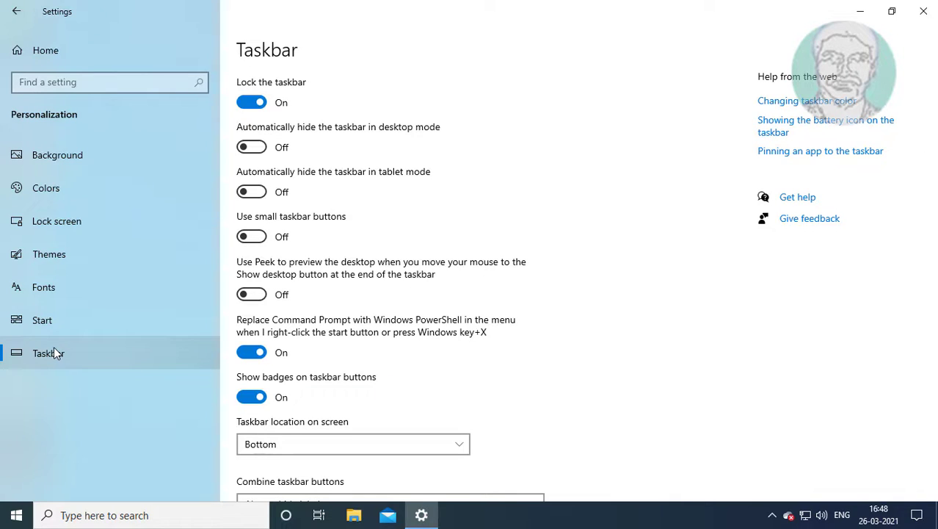
scroll(567, 297, "down", 3)
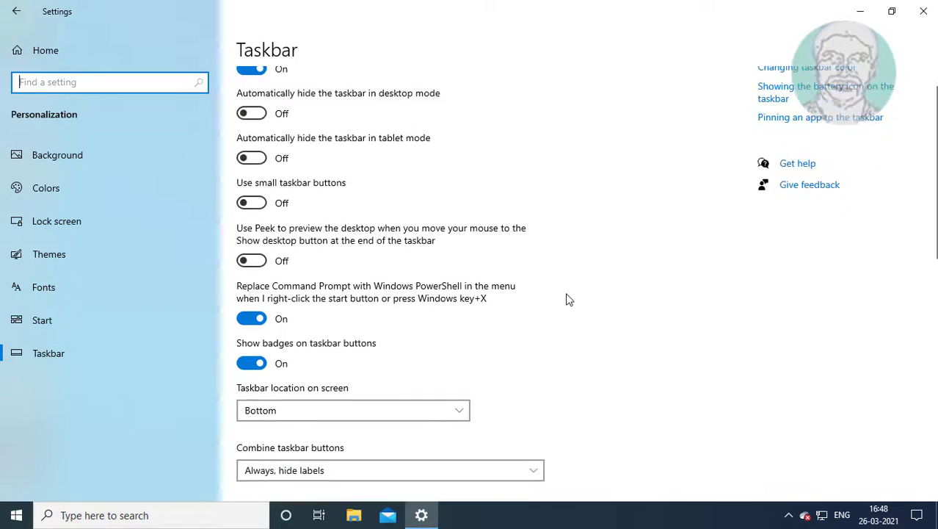
scroll(566, 300, "down", 2)
scroll(605, 340, "up", 1)
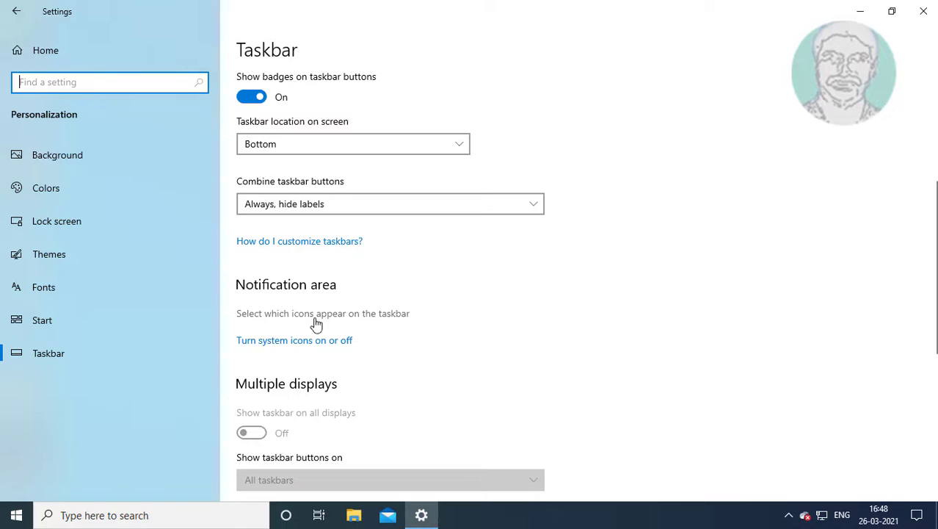
- Turn the Volume icon On under 'Select which icons appear on the taskbar', then return to Settings home
left_click(386, 314)
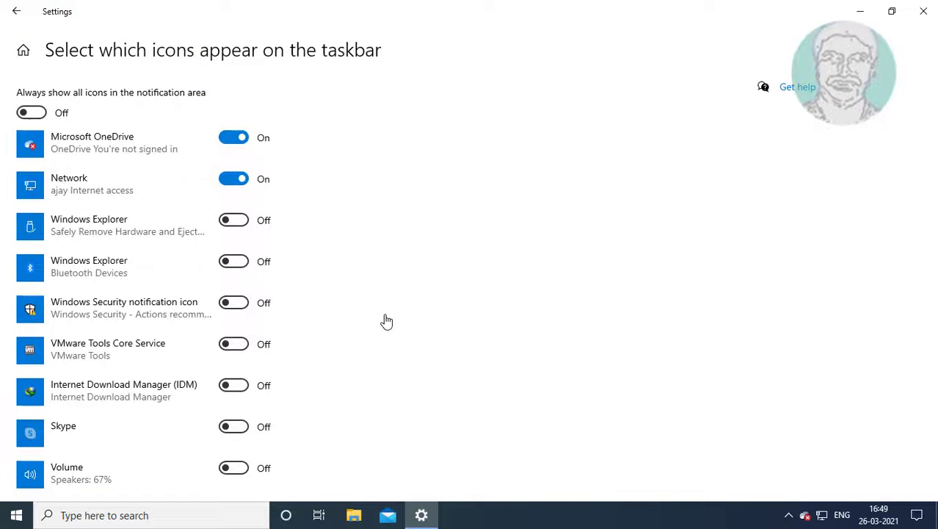
scroll(387, 321, "down", 1)
scroll(388, 321, "down", 1)
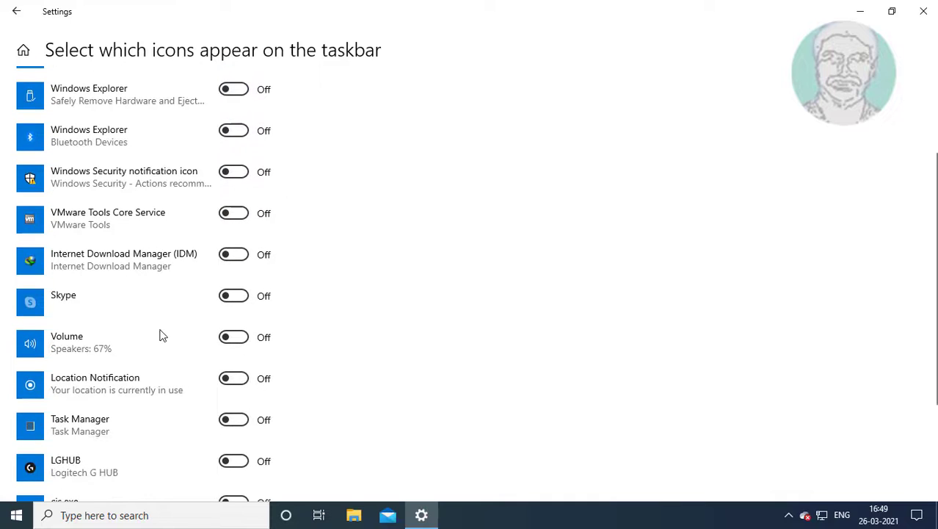
left_click(243, 341)
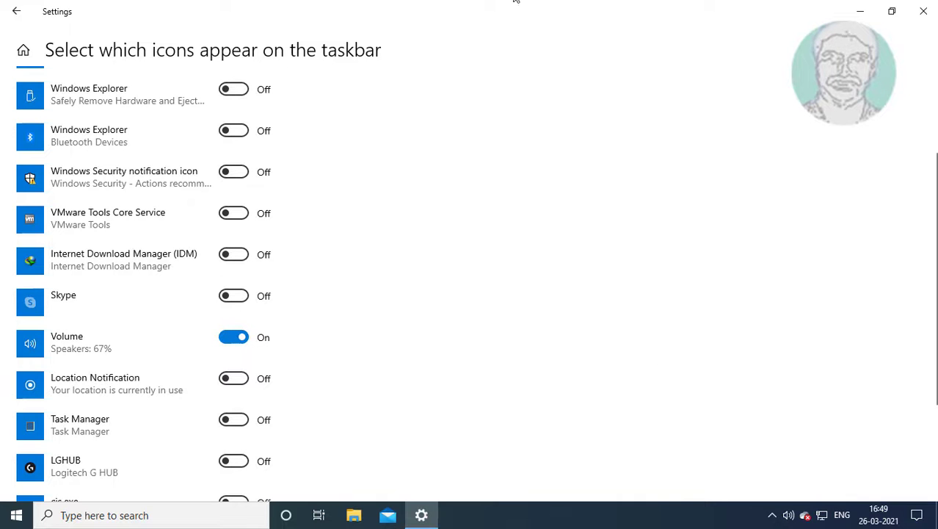
left_click(17, 12)
left_click(19, 13)
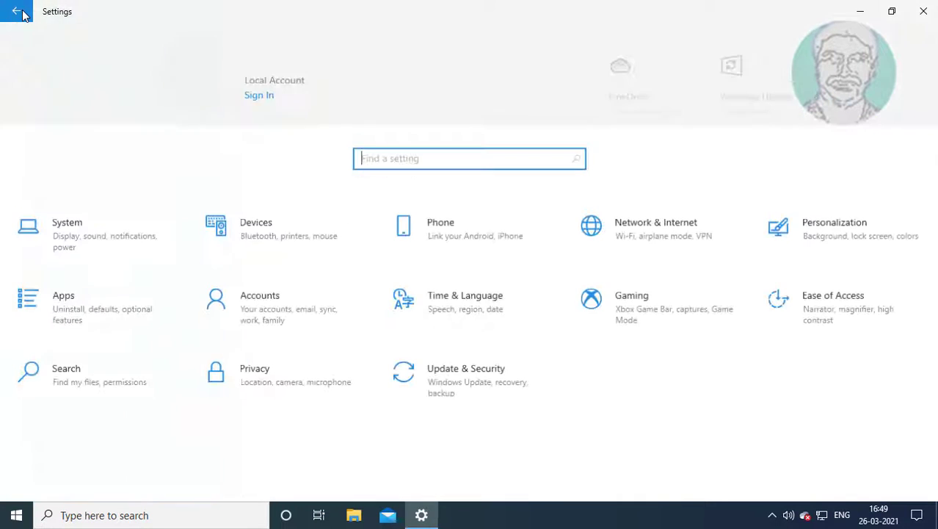
- Close Settings, search for 'regedit', and run Registry Editor as administrator
left_click(924, 11)
left_click(150, 518)
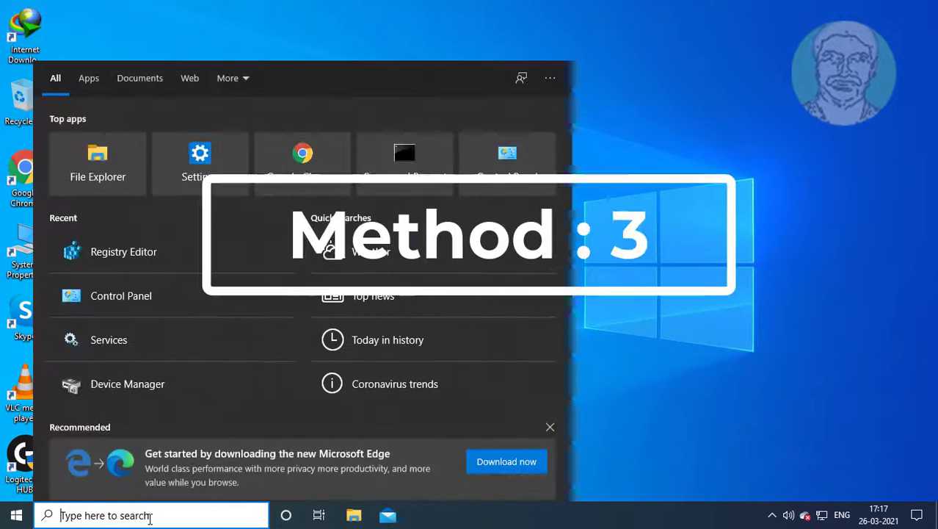
type("regedit")
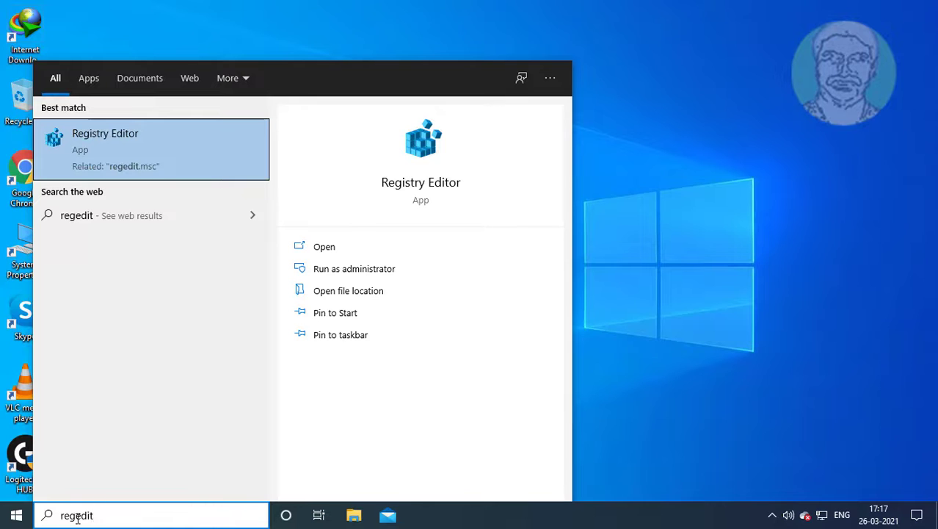
right_click(118, 134)
left_click(166, 147)
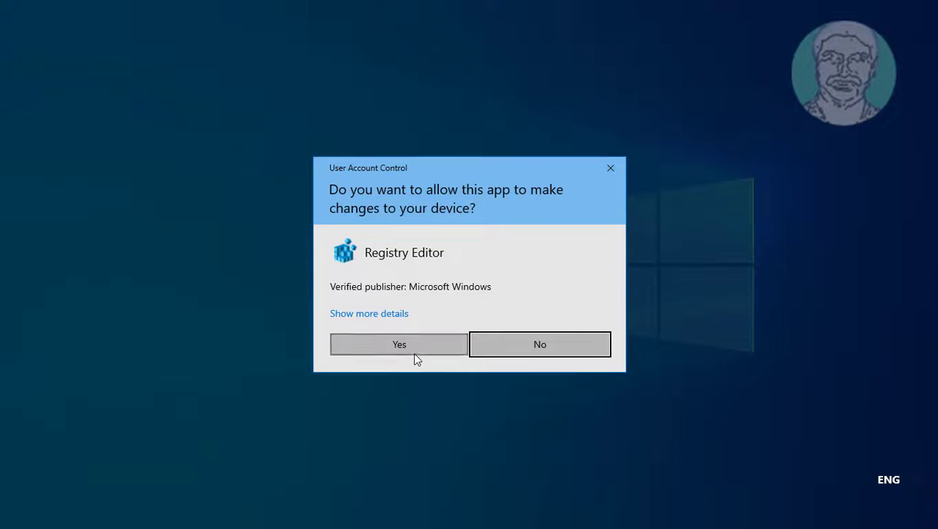
- Approve the admin prompt and expand HKEY_CURRENT_USER\SOFTWARE\Classes in the registry tree
left_click(414, 351)
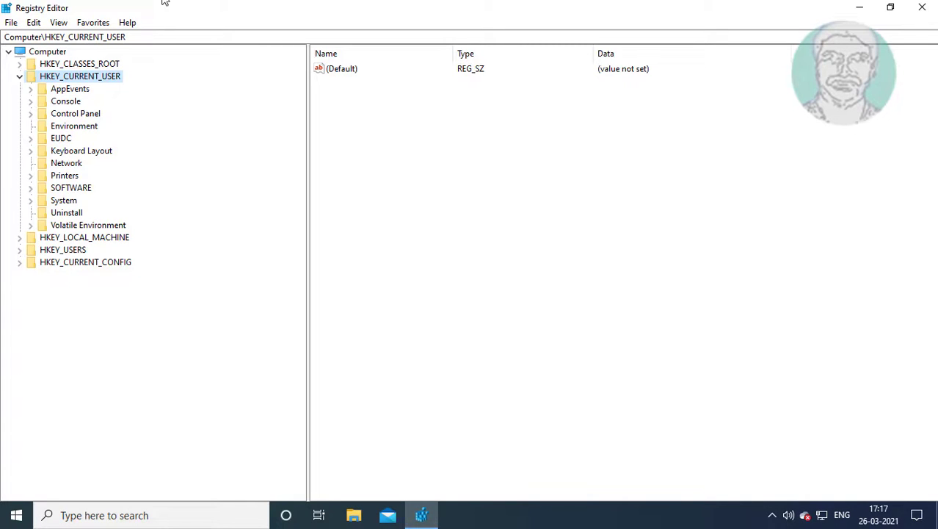
left_click(20, 76)
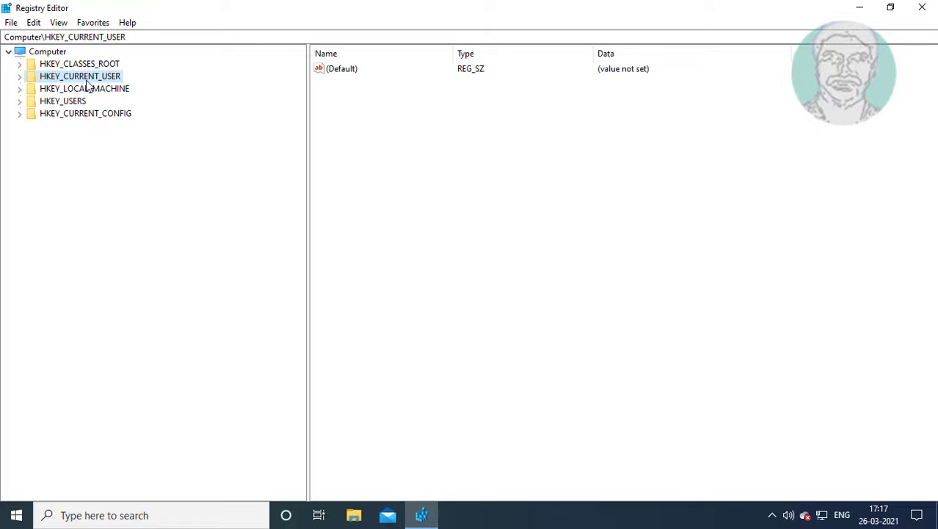
left_click(20, 76)
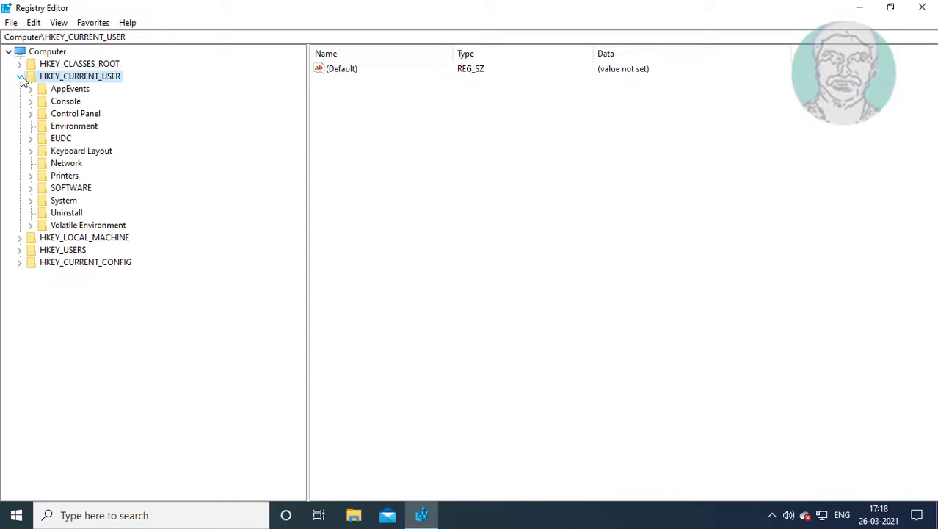
left_click(72, 190)
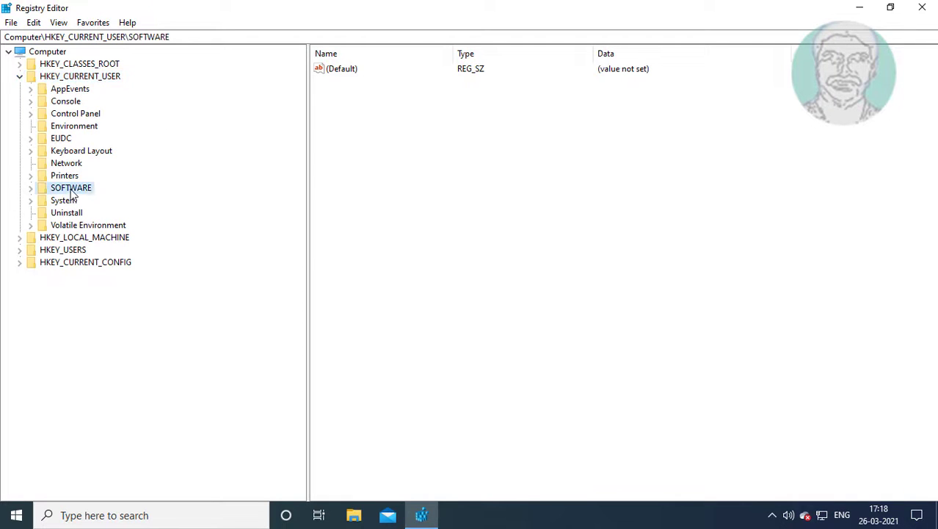
left_click(33, 188)
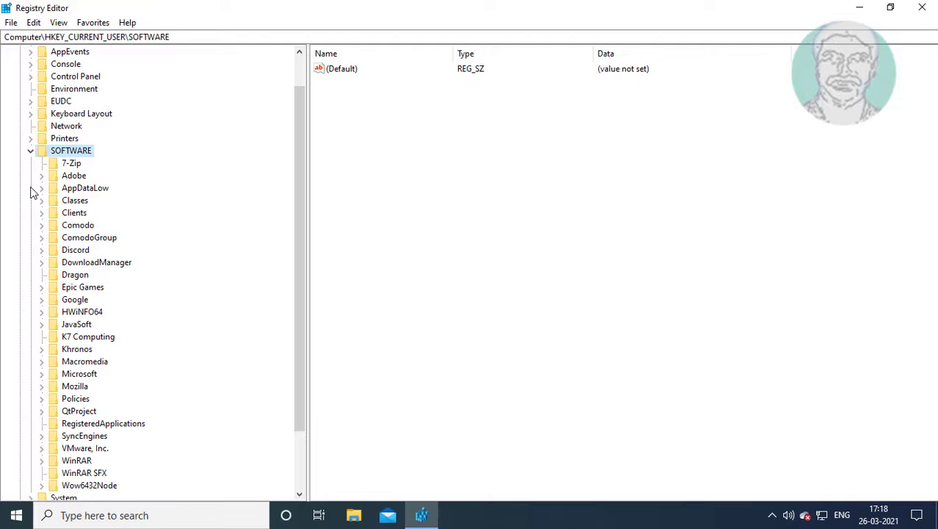
left_click(70, 202)
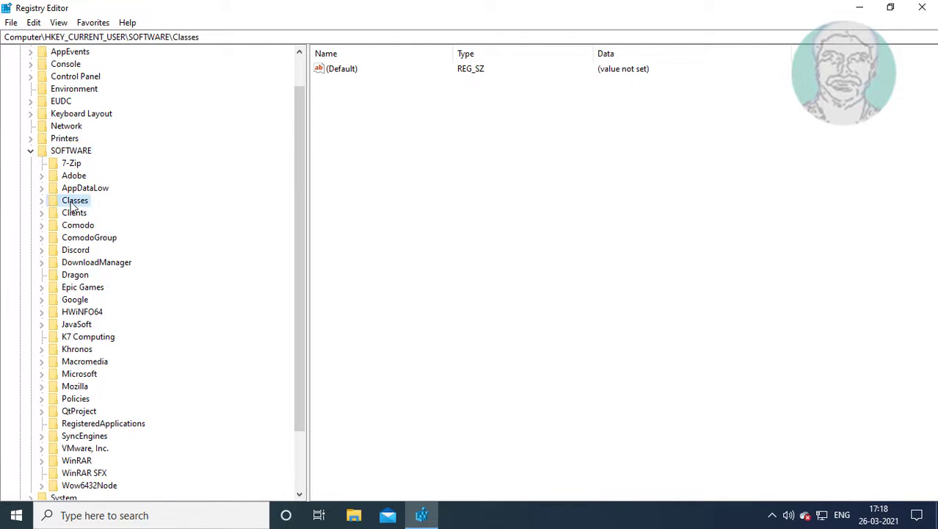
double_click(74, 202)
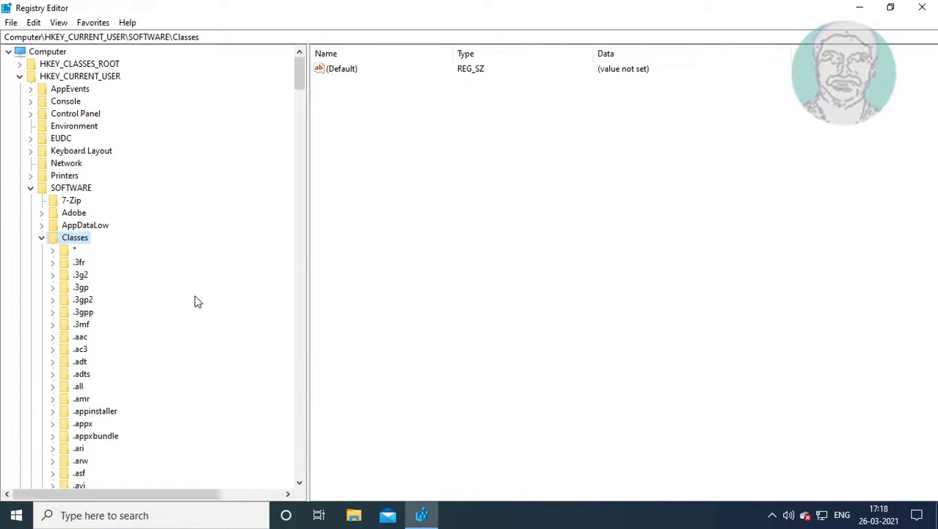
mouse_move(299, 80)
left_mouse_down()
mouse_move(283, 289)
mouse_move(289, 352)
left_mouse_up()
scroll(286, 330, "down", 1)
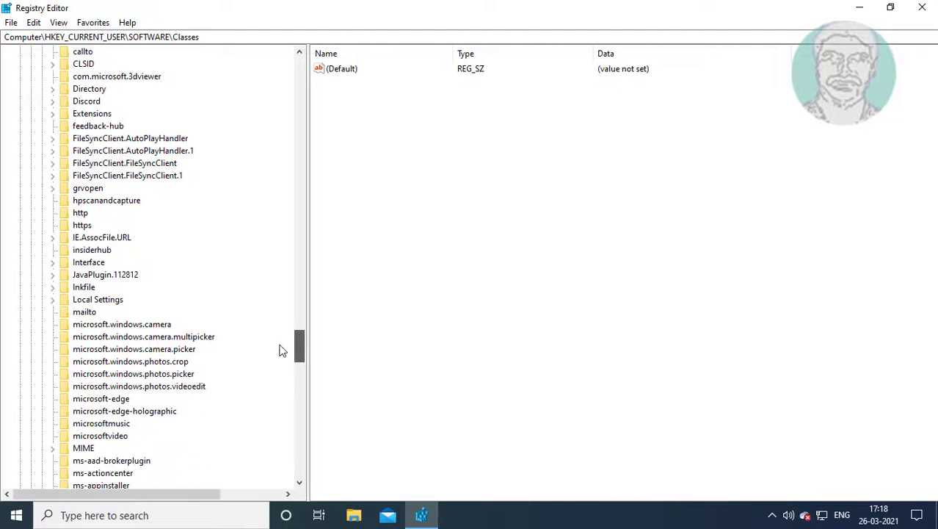
- Expand Local Settings\Software\Microsoft\Windows\CurrentVersion and select the TrayNotify key
left_click(97, 301)
left_click(53, 301)
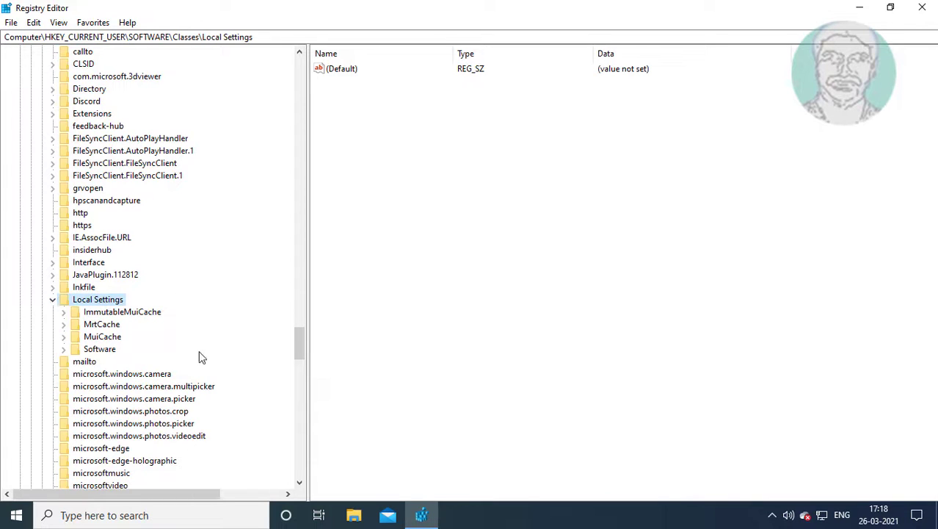
left_click(109, 351)
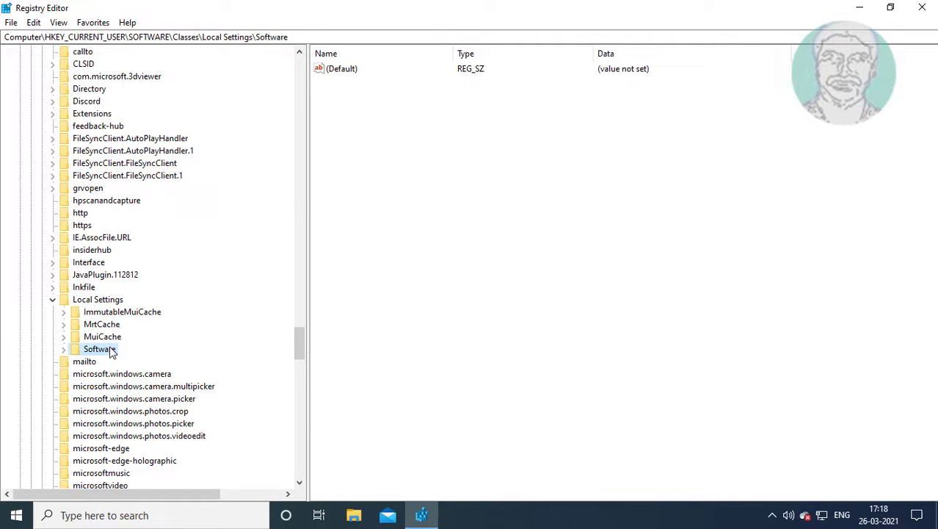
left_click(64, 349)
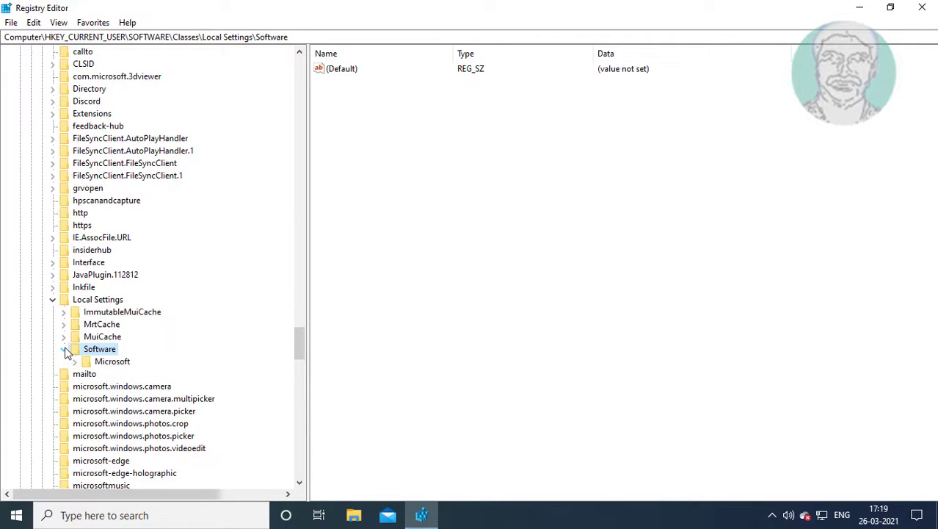
left_click(129, 365)
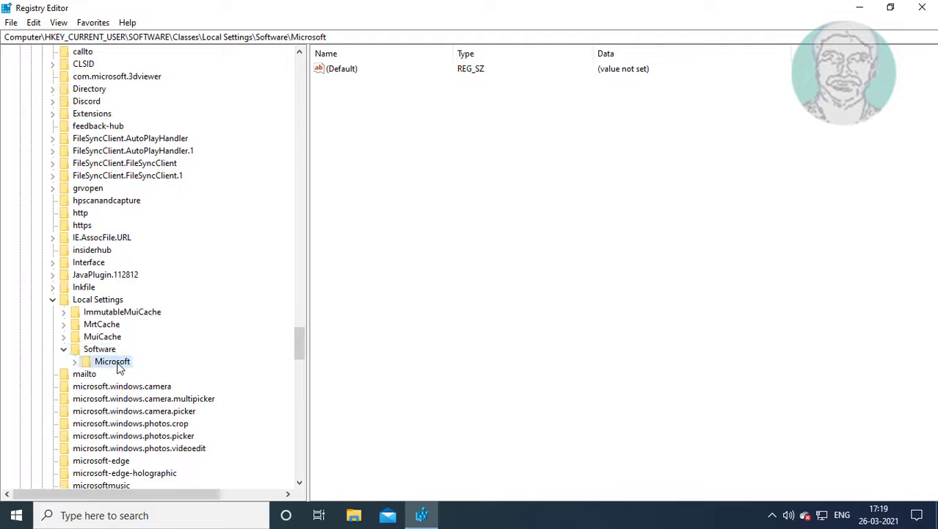
left_click(75, 361)
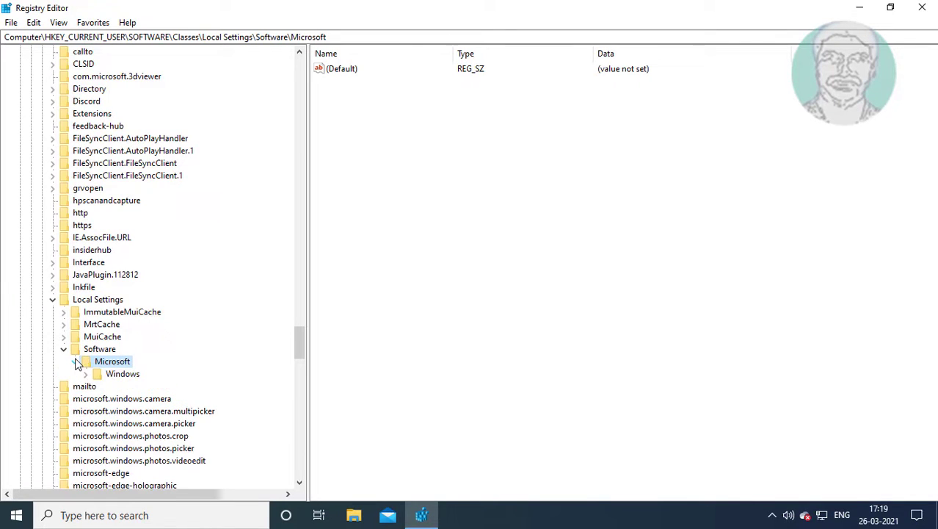
left_click(142, 376)
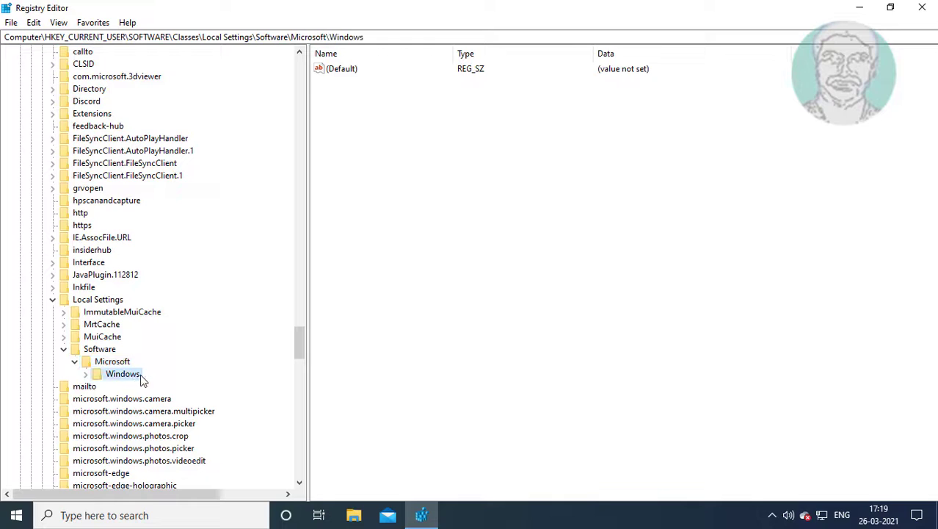
left_click(86, 374)
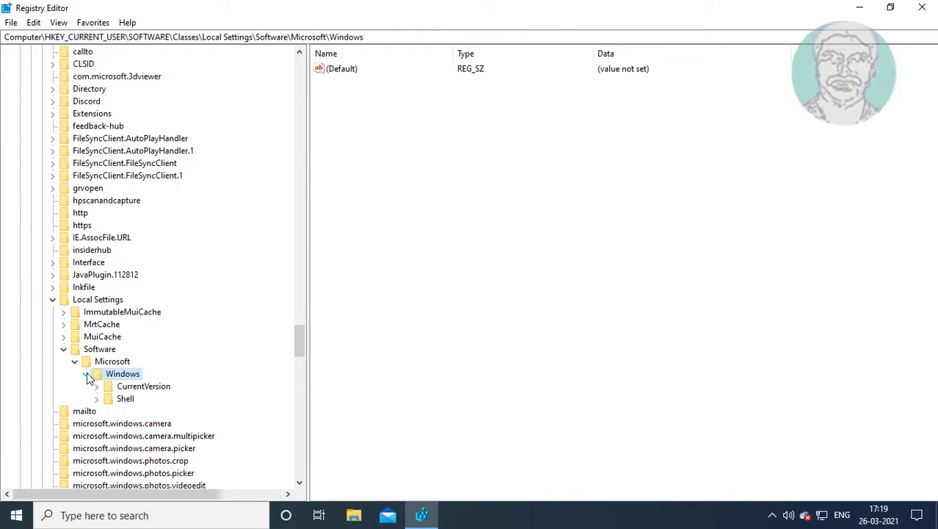
left_click(160, 389)
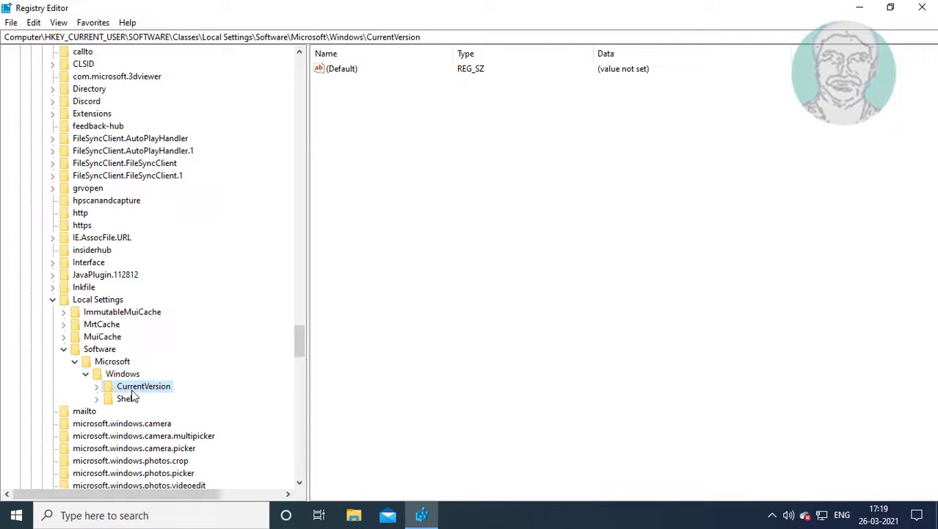
left_click(98, 387)
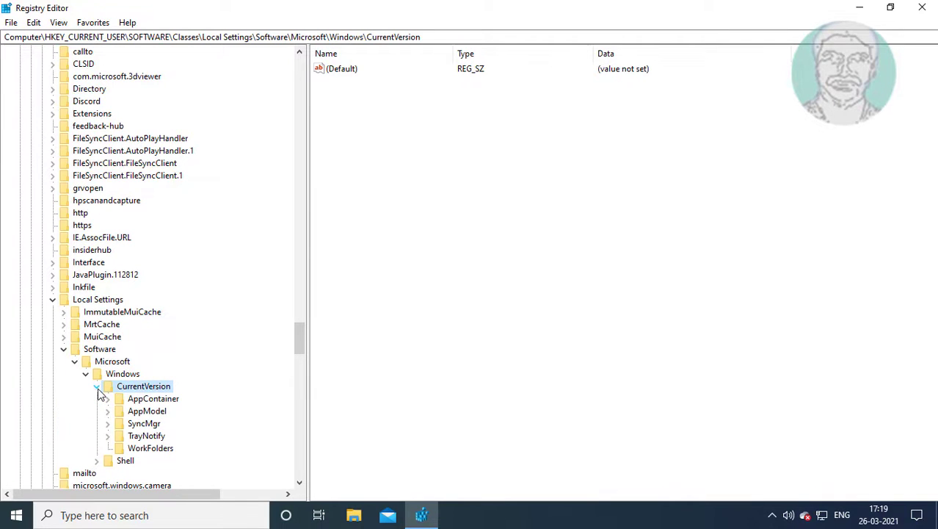
left_click(147, 437)
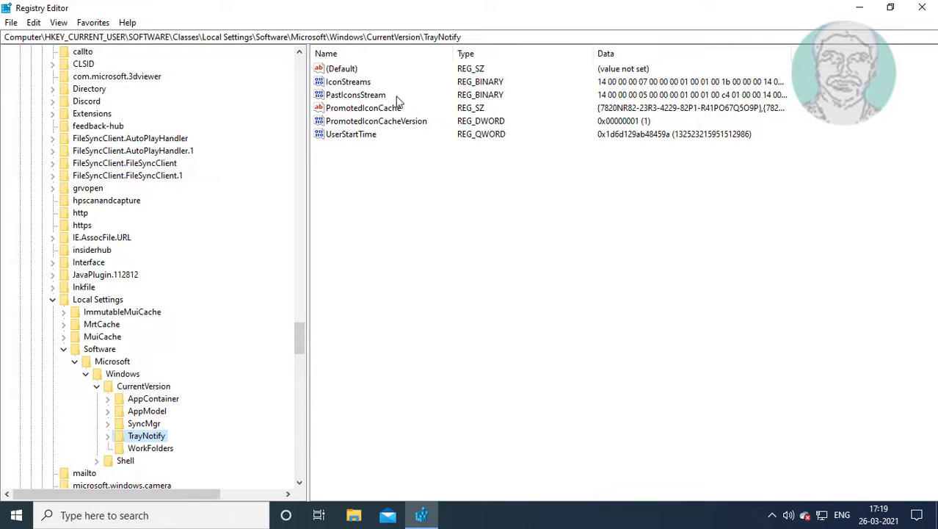
- Delete the IconStreams value from TrayNotify
left_click(354, 85)
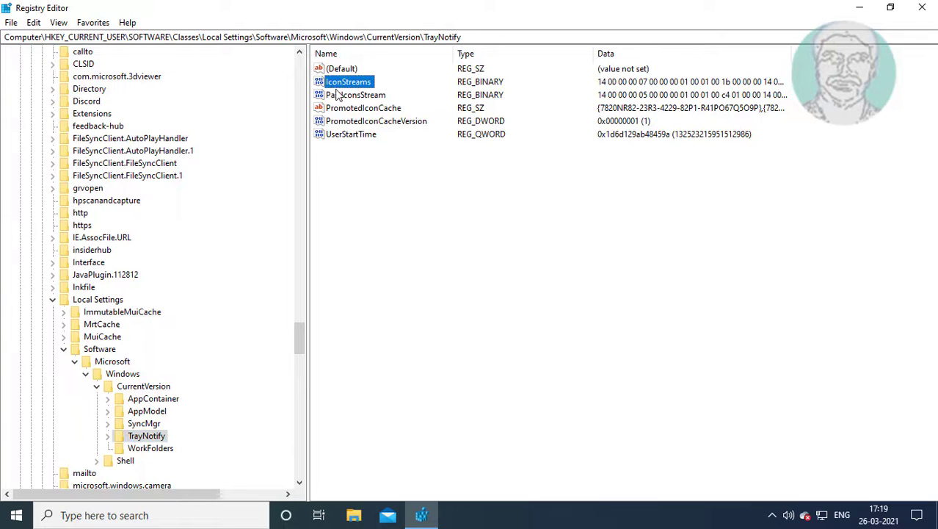
right_click(373, 85)
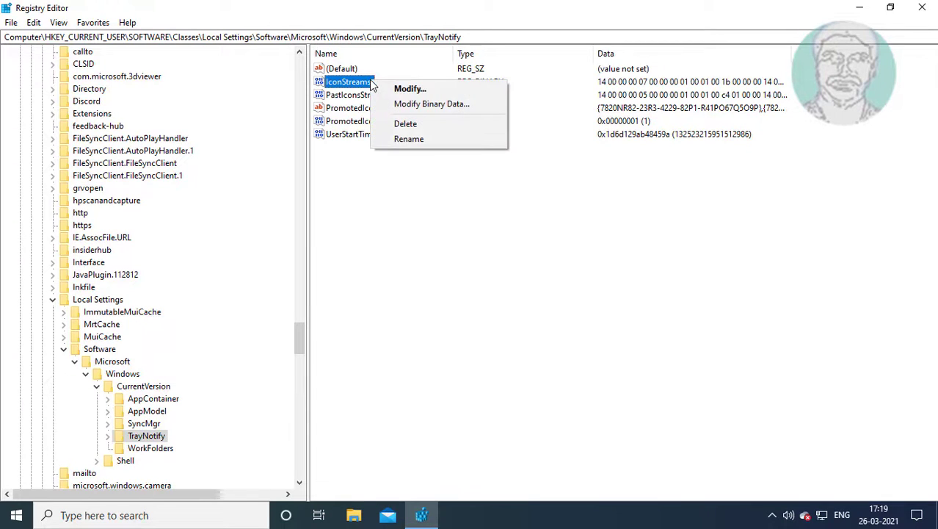
left_click(408, 124)
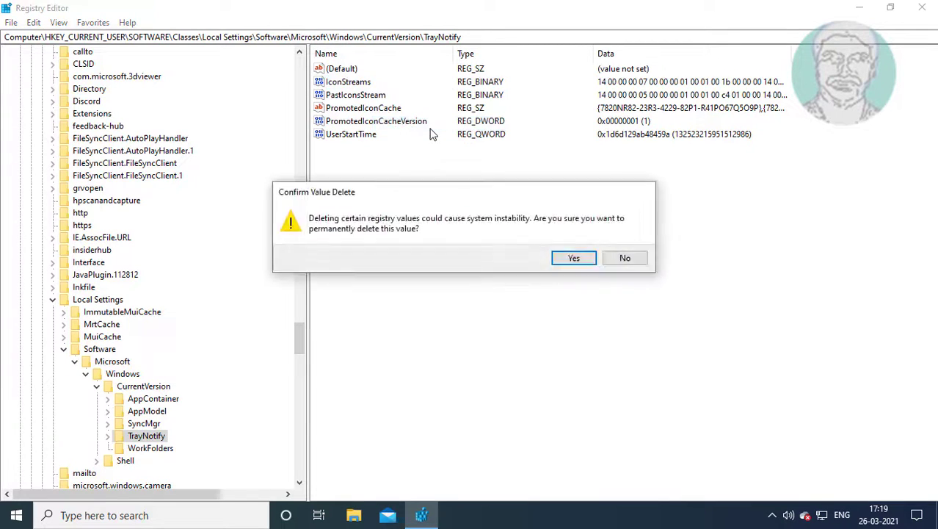
left_click(573, 258)
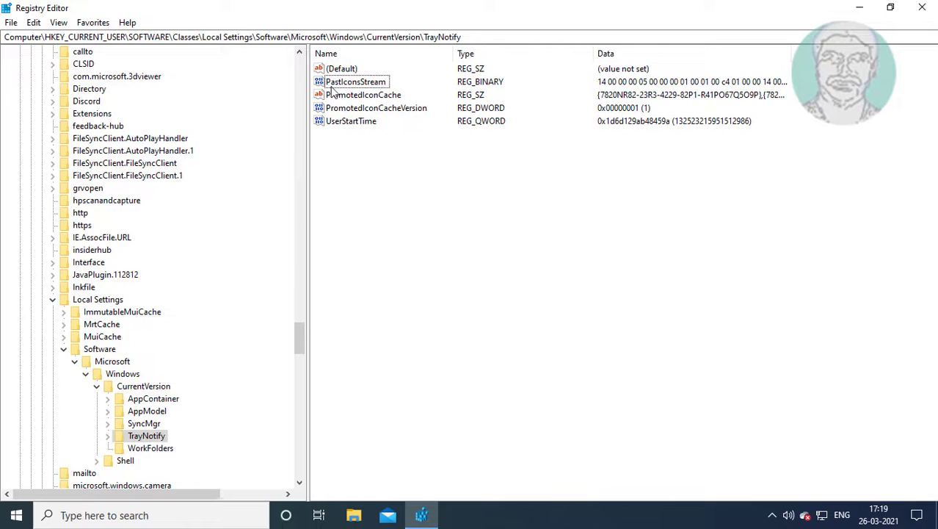
- Delete the PastIconsStream value from TrayNotify
left_click(380, 84)
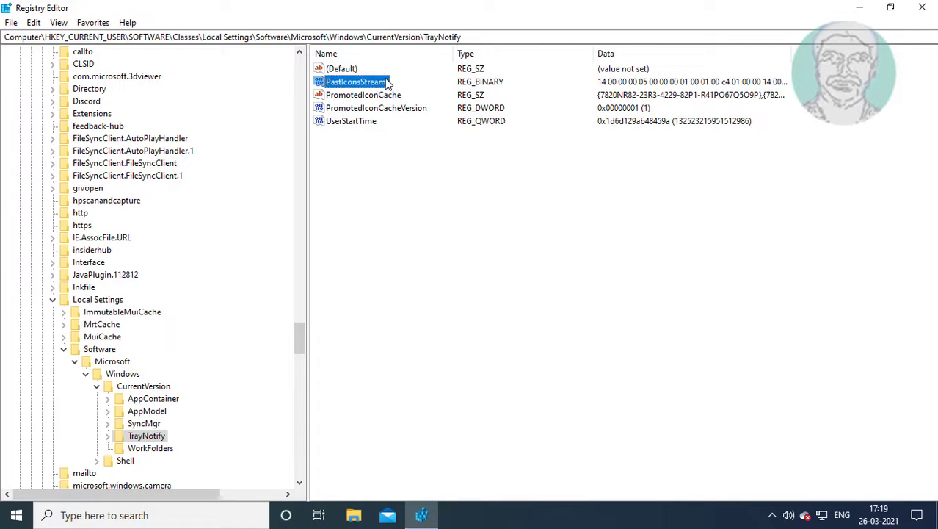
right_click(387, 83)
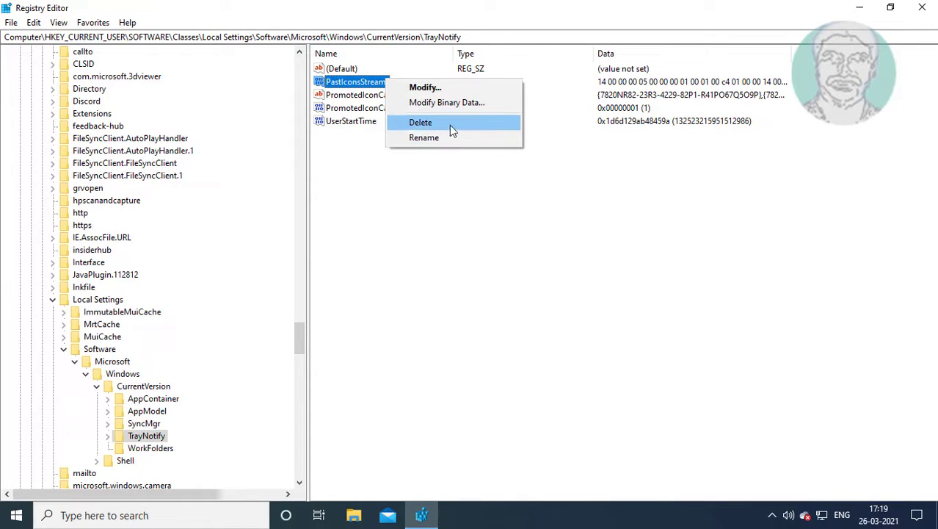
left_click(421, 124)
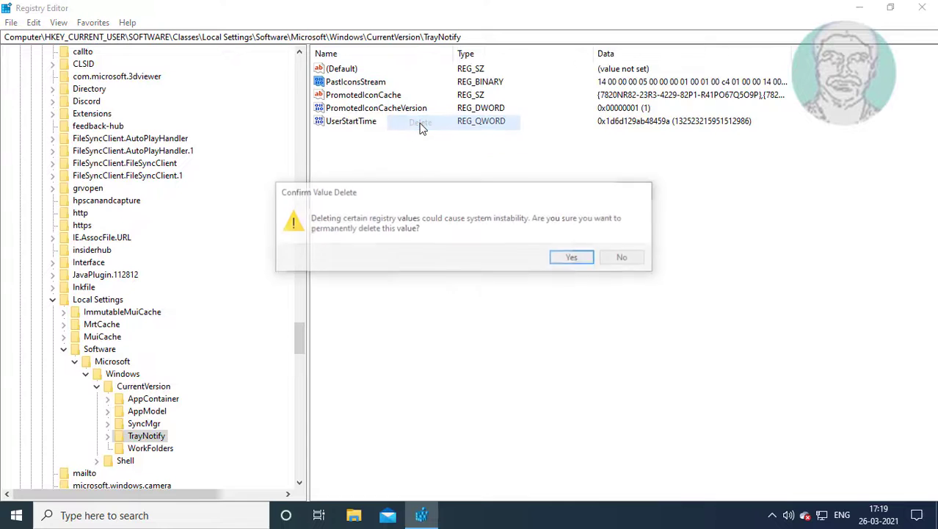
left_click(574, 263)
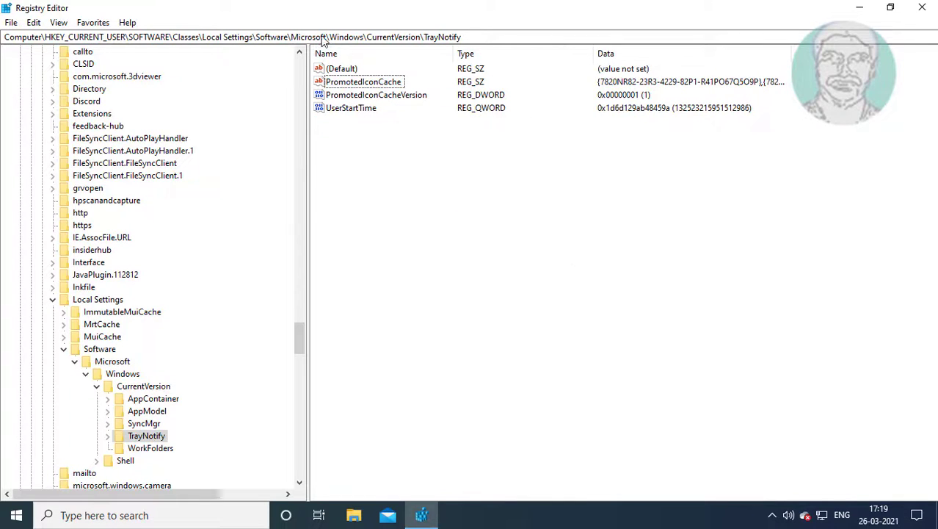
- Collapse the registry tree back up to HKEY_CURRENT_USER
left_click(96, 387)
left_click(74, 362)
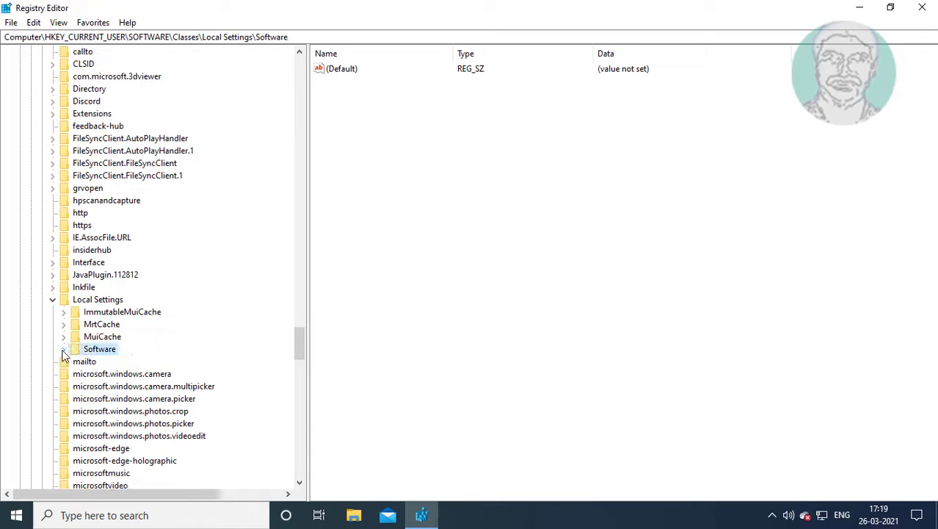
left_click(52, 300)
left_click_drag(296, 351, 297, 70)
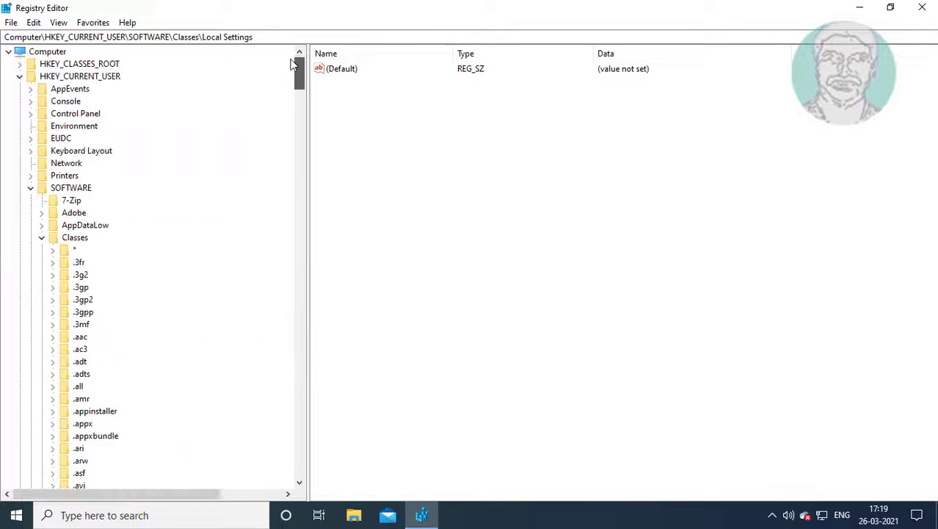
left_click(42, 237)
left_click(31, 188)
left_click(20, 76)
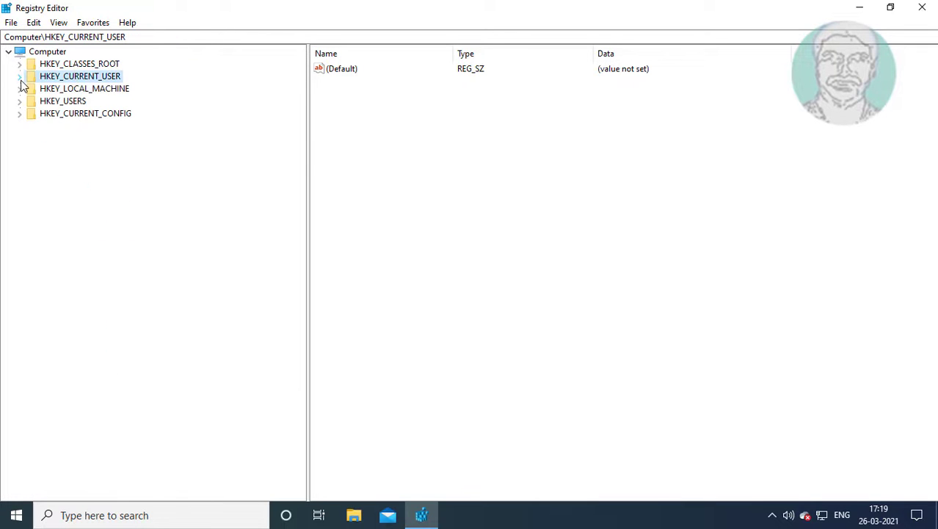
- Close Registry Editor and bring up the Start menu power options
left_click(924, 14)
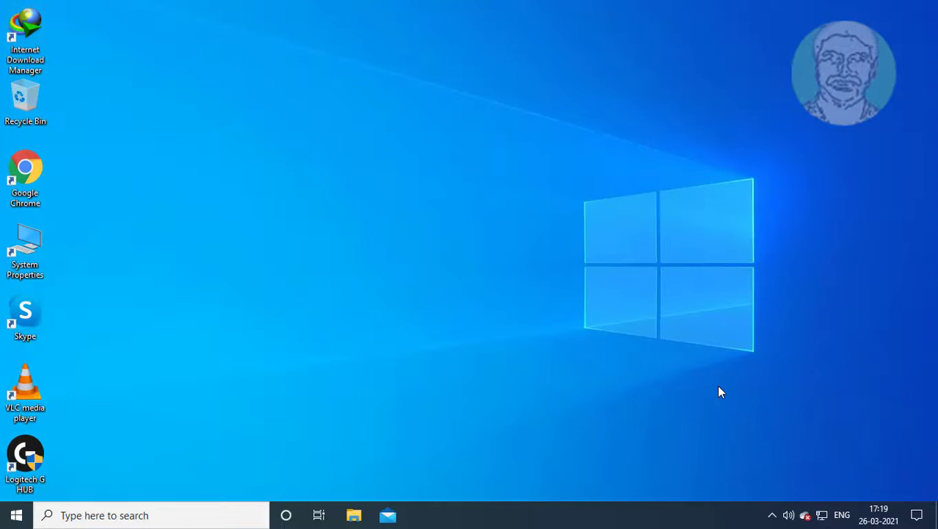
left_click(17, 516)
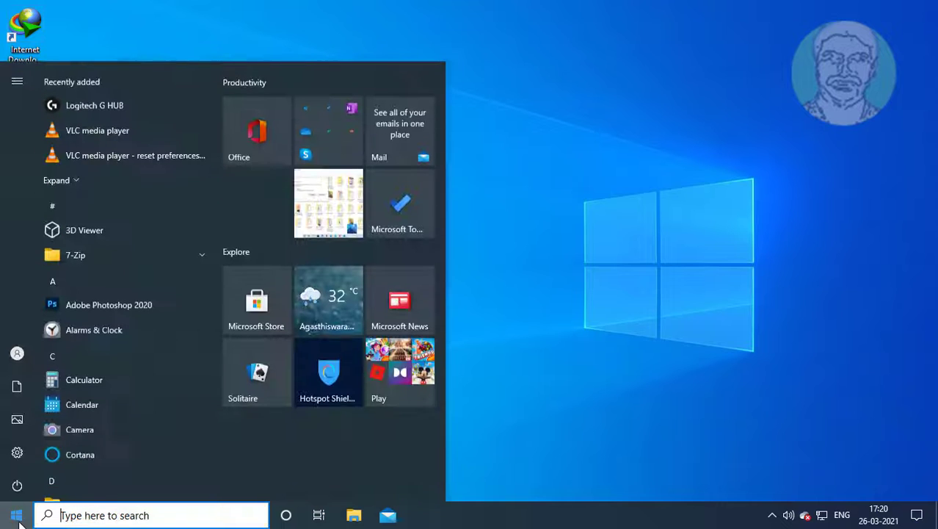
left_click(18, 484)
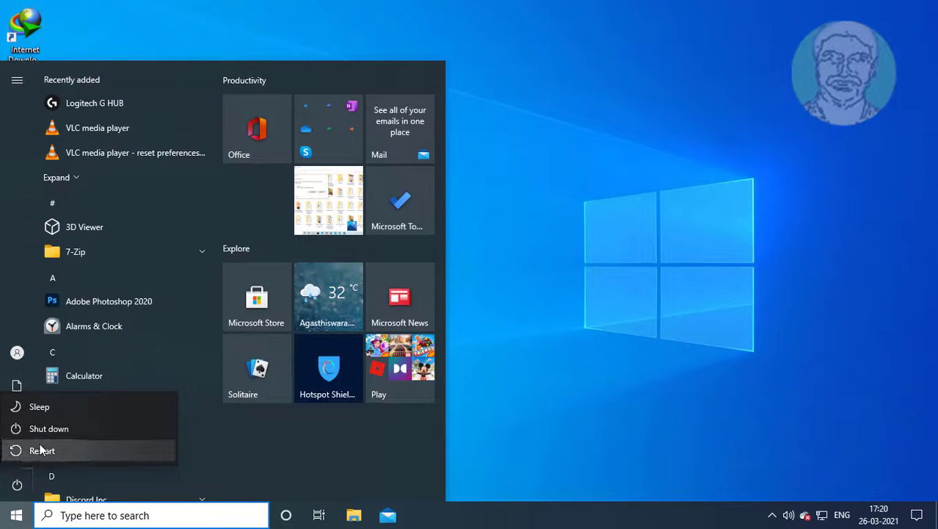
left_click(69, 451)
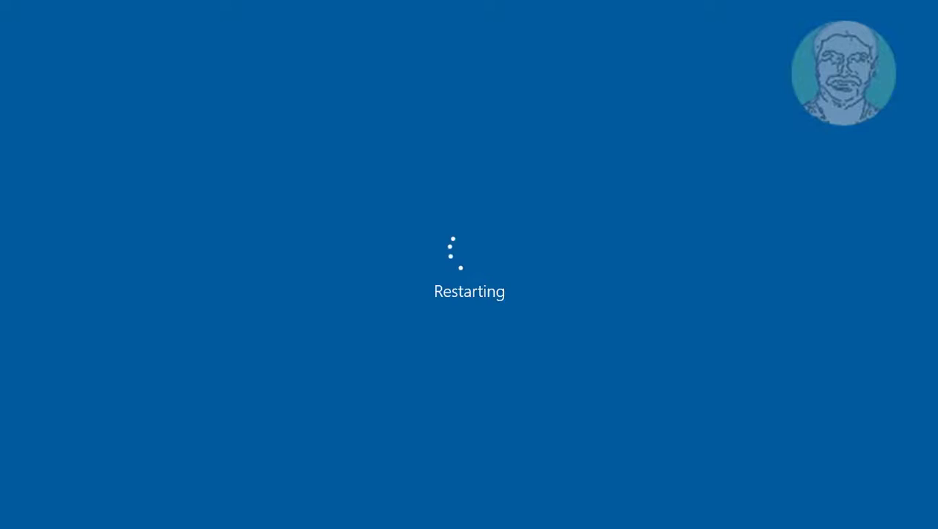